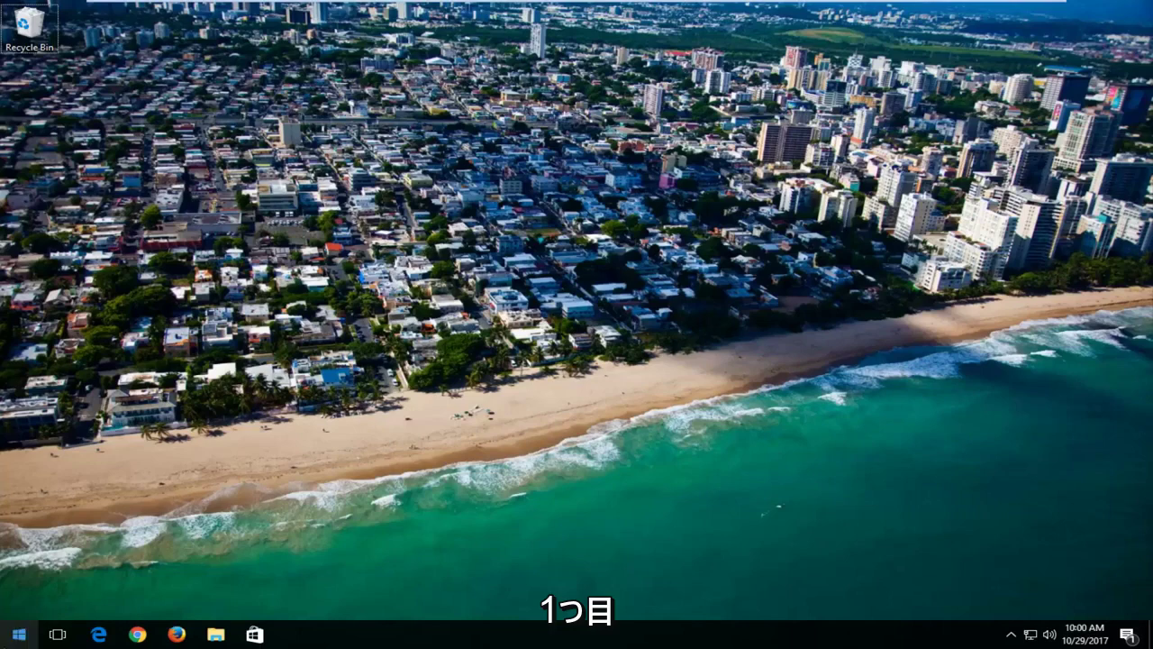
# Enable Safe boot with the Network option in msconfig, apply it, and exit without restarting
pyautogui.click(14, 638)
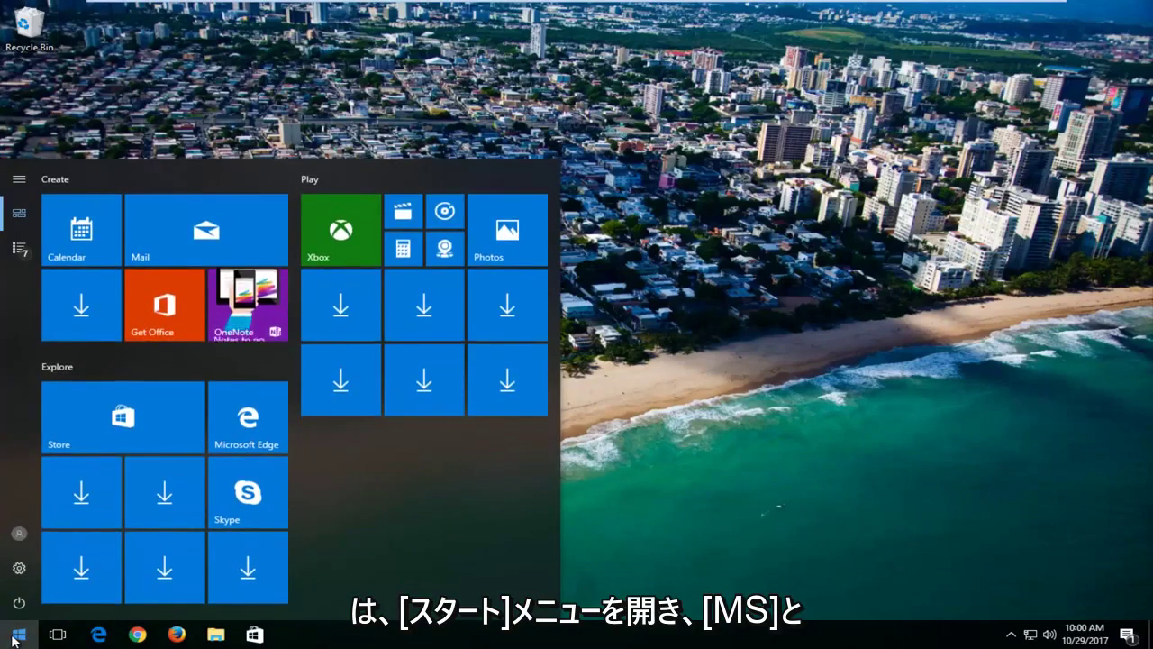
pyautogui.write('mscon')
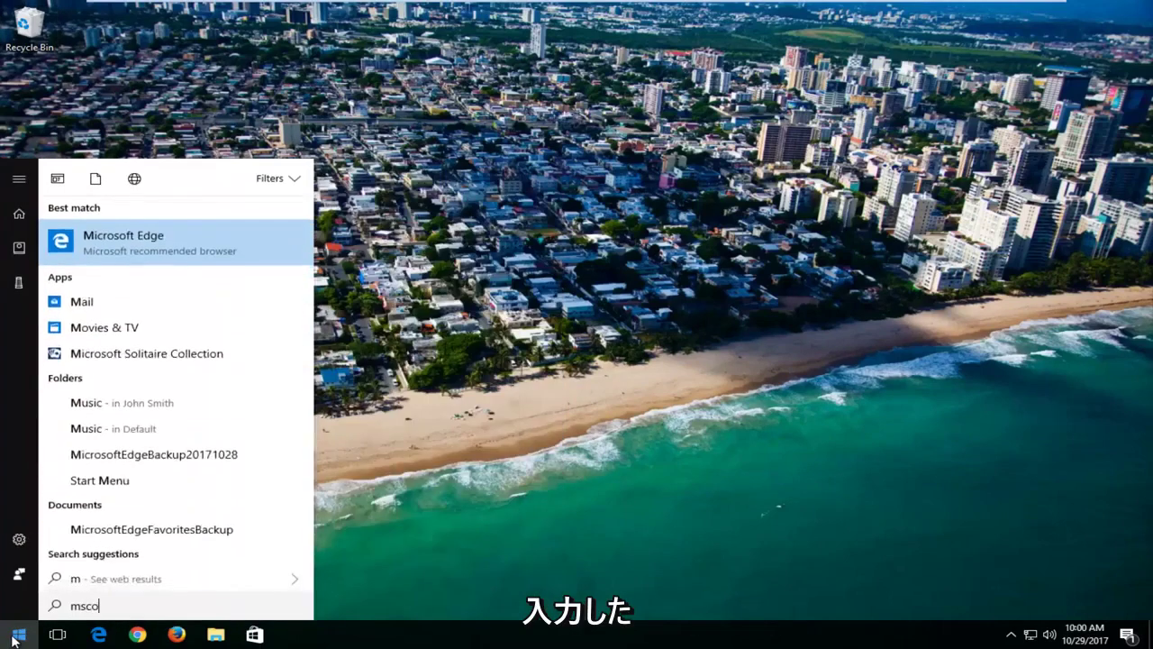
pyautogui.write('fig')
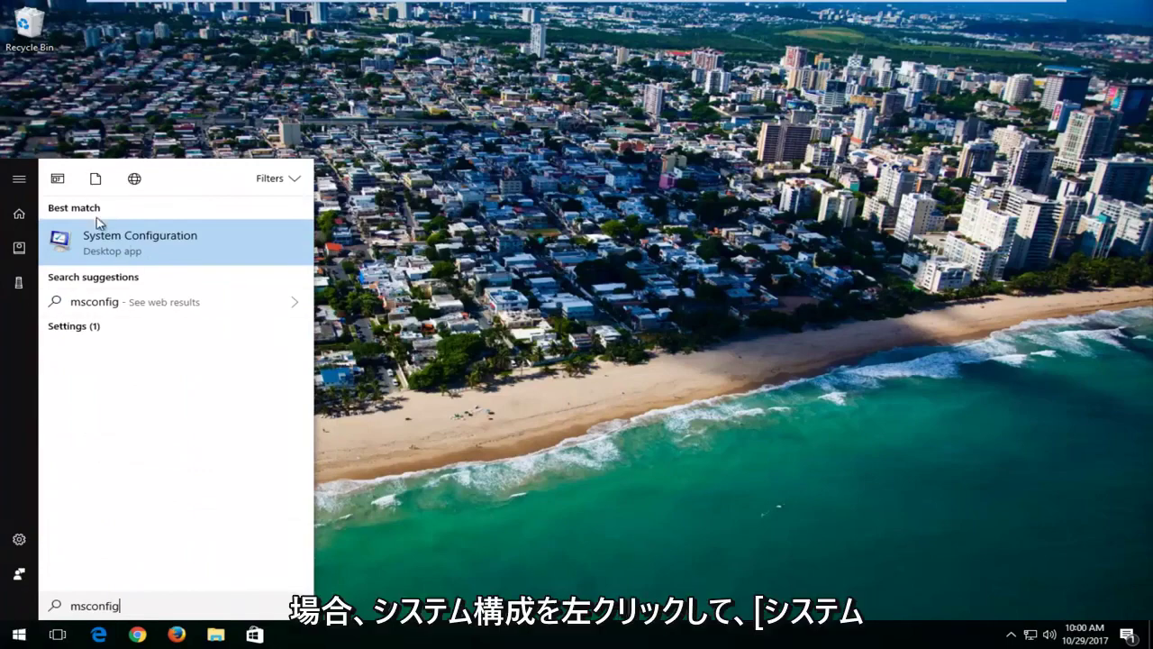
pyautogui.click(111, 241)
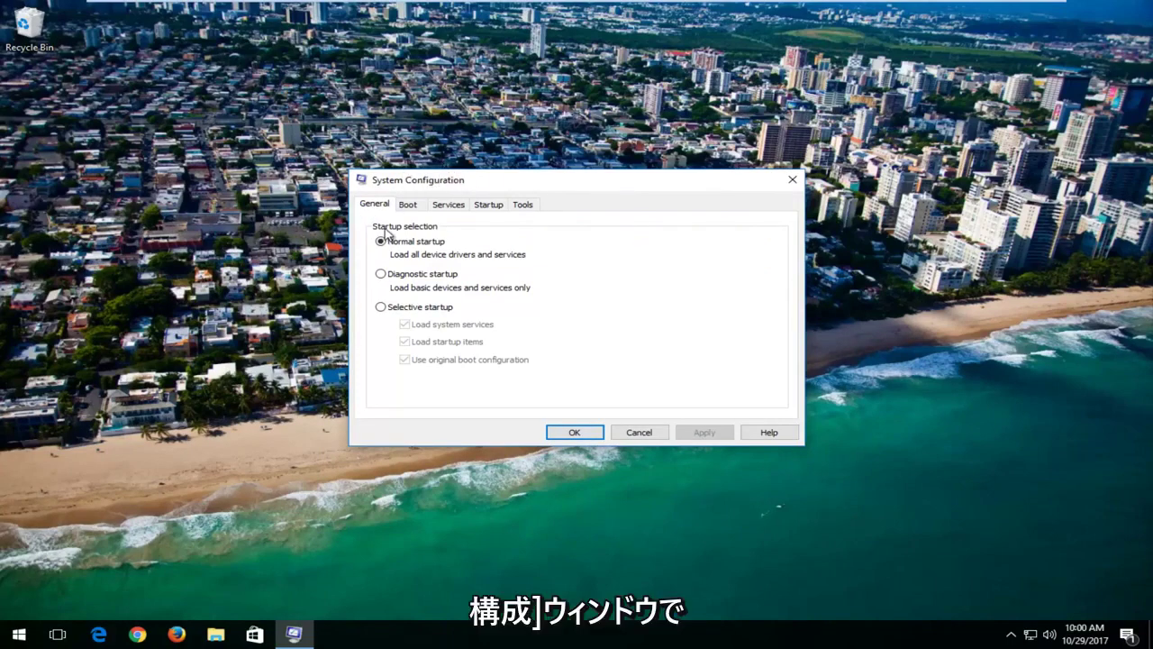
pyautogui.click(412, 207)
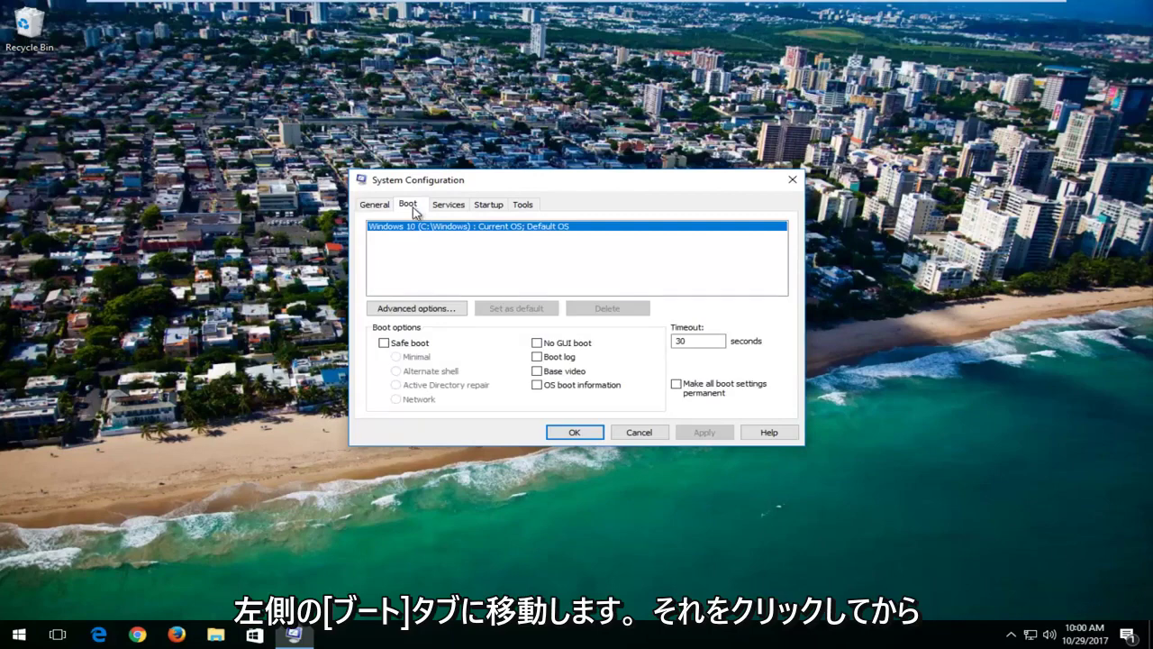
pyautogui.click(384, 343)
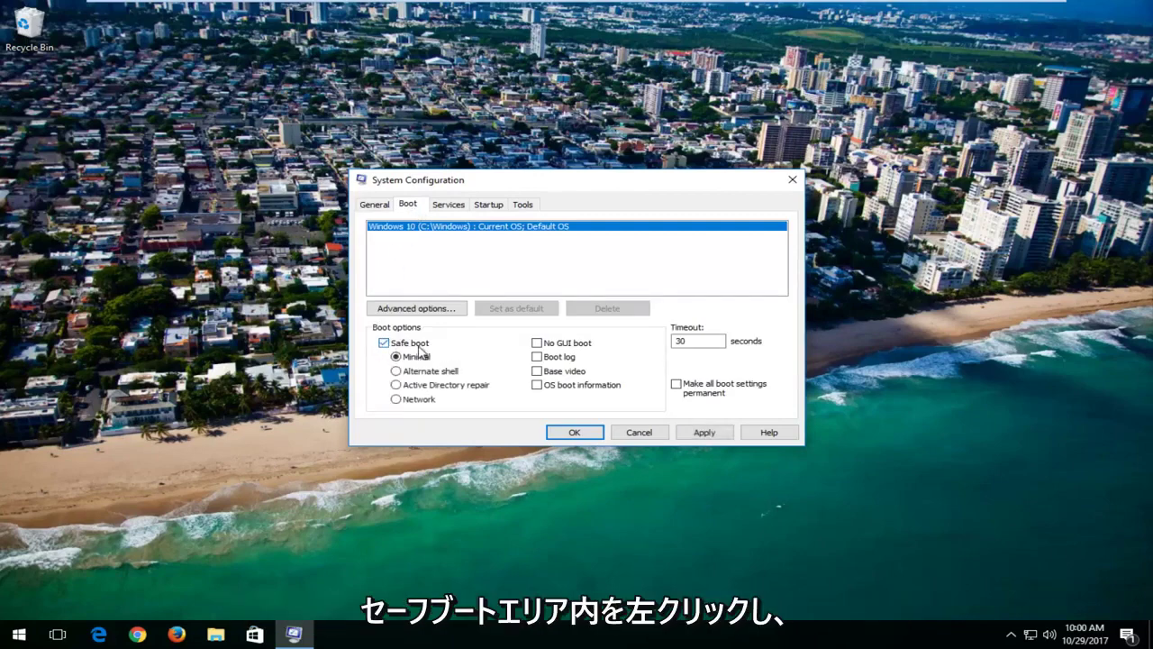
pyautogui.click(397, 399)
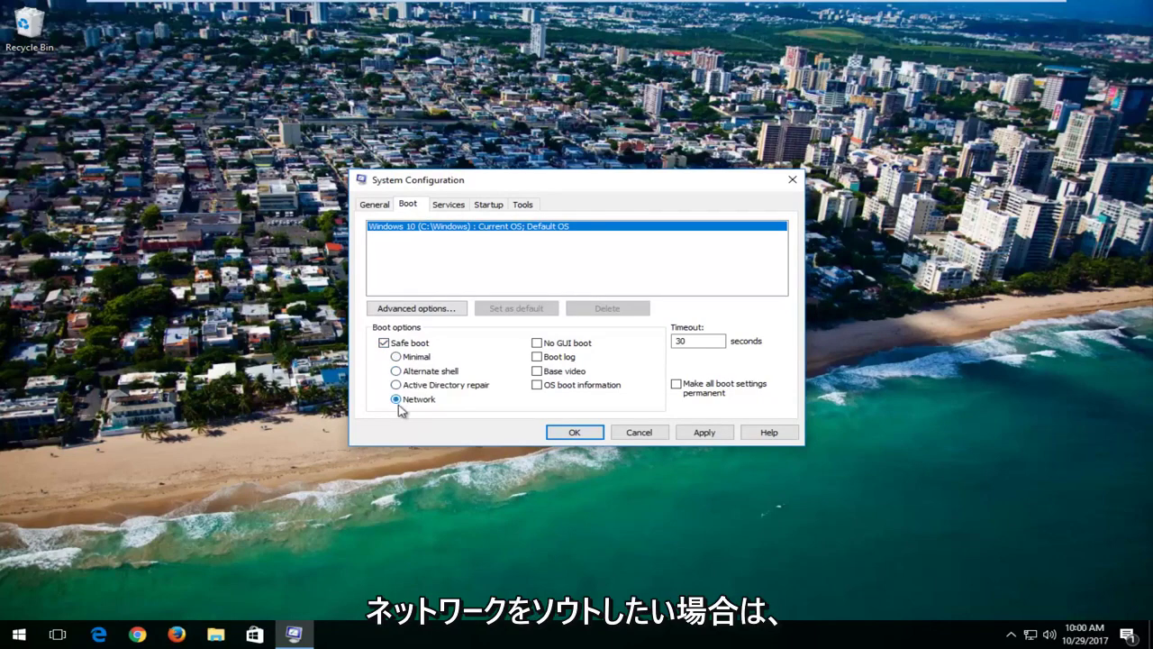
pyautogui.click(704, 431)
pyautogui.click(573, 431)
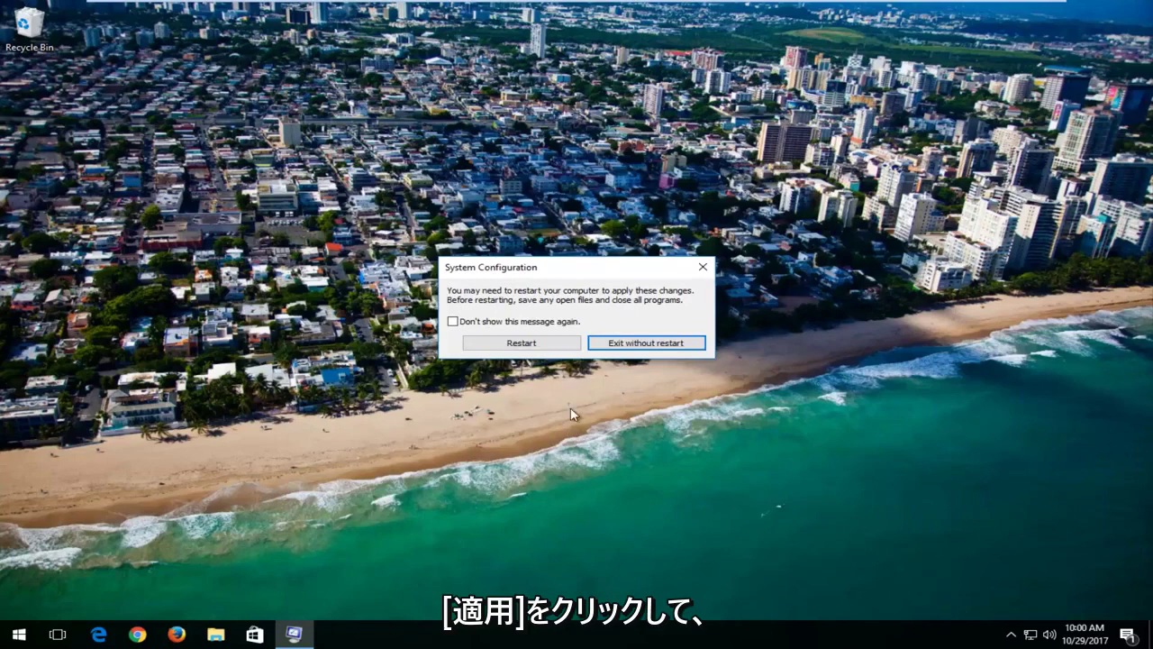
pyautogui.click(610, 344)
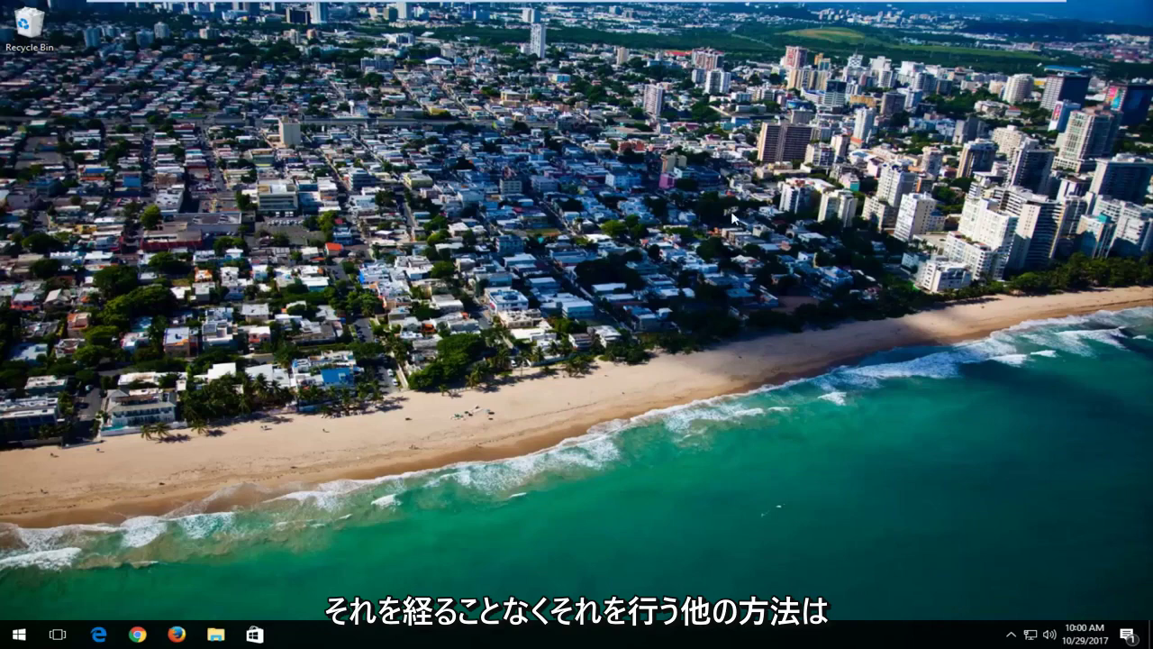
# Bring up the Start menu power options to restart into the recovery screen
pyautogui.click(18, 634)
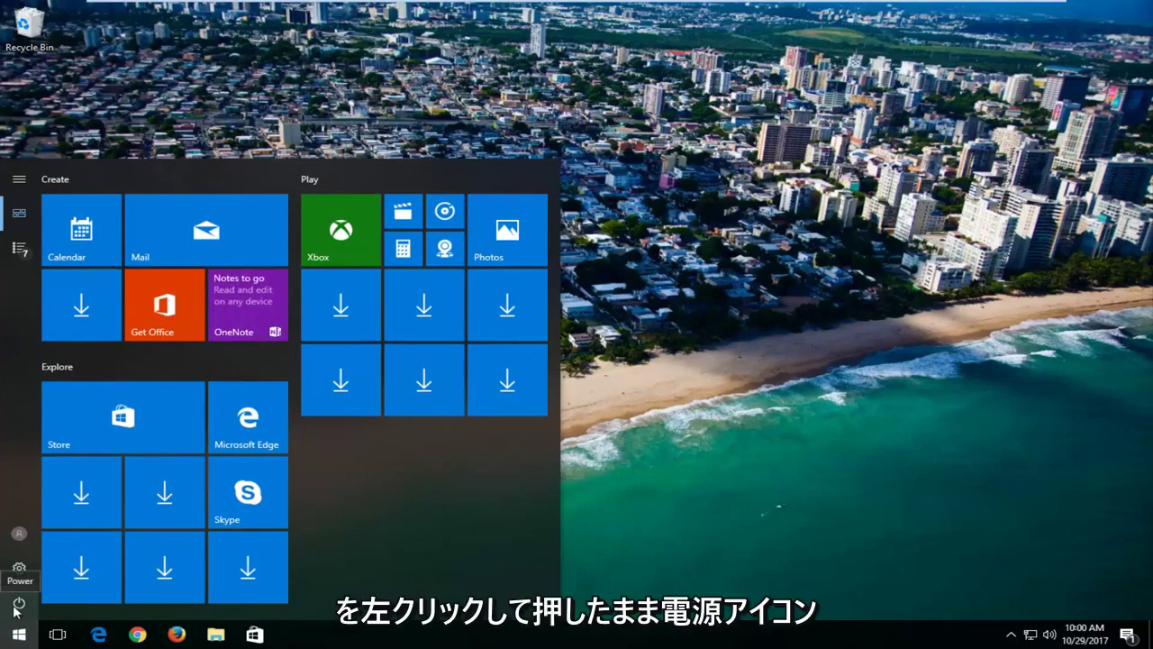
pyautogui.click(19, 604)
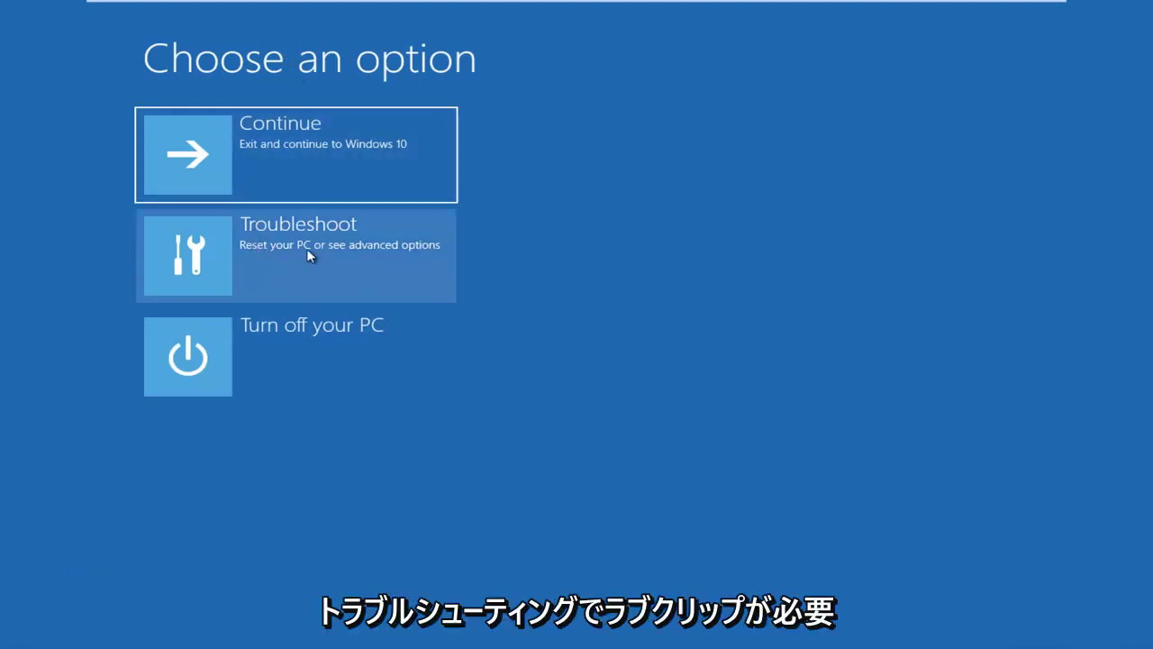
# Go to Troubleshoot, then Advanced options in the recovery environment
pyautogui.click(269, 249)
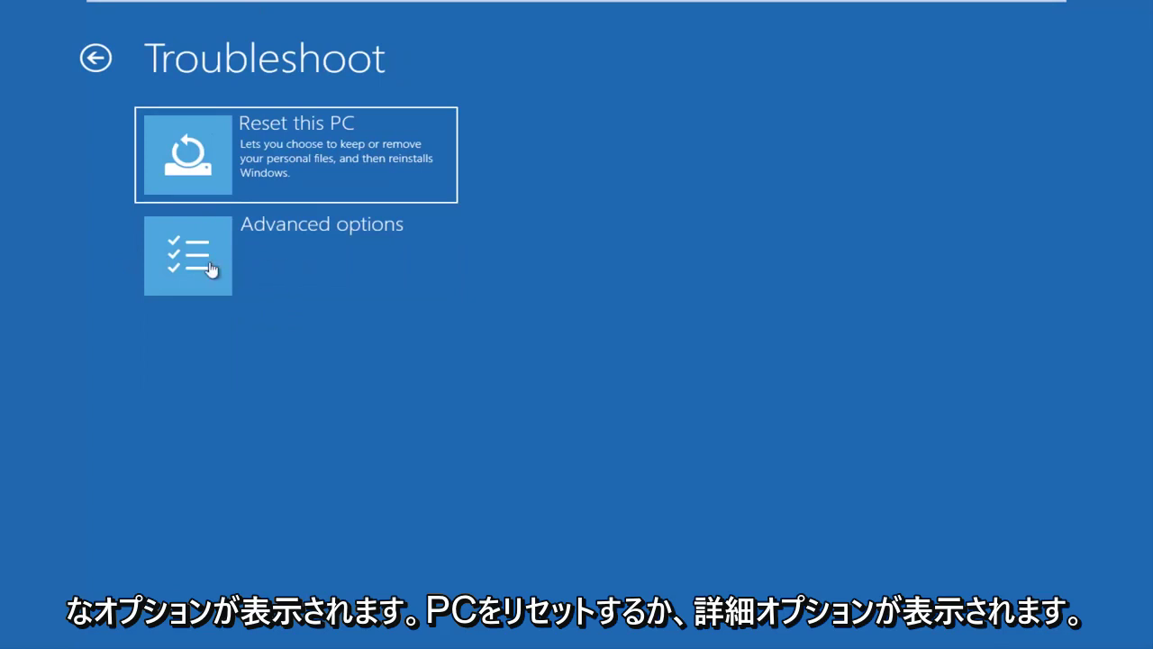
pyautogui.click(270, 257)
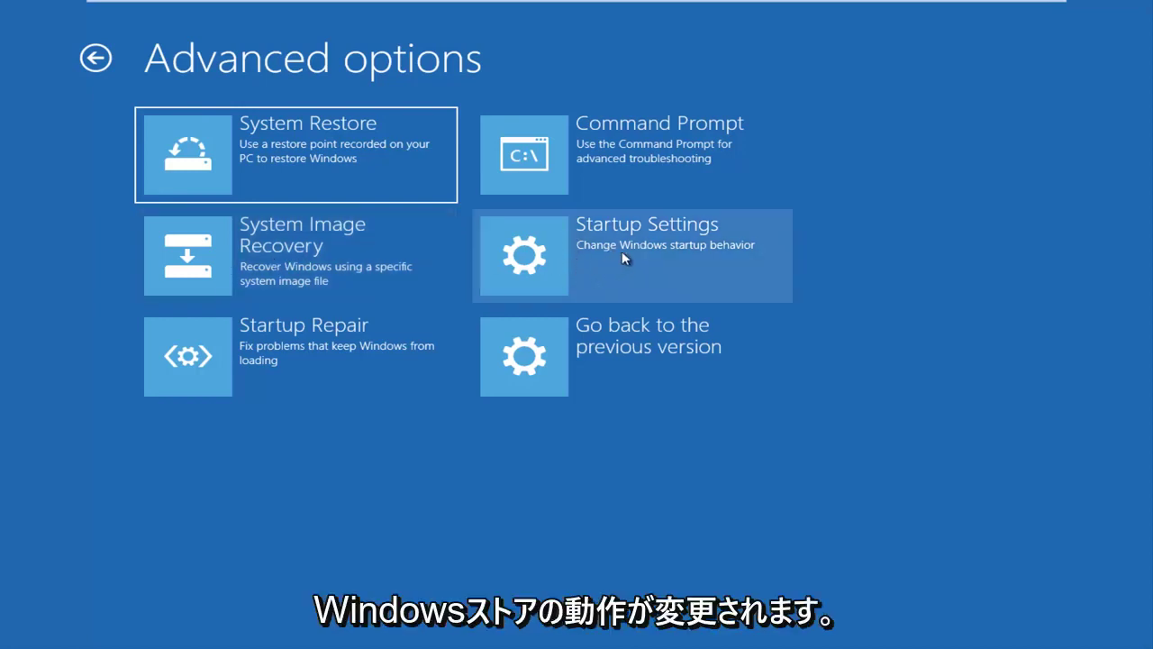
# Restart via Startup Settings and pick option 5, Safe Mode with Networking
pyautogui.click(581, 245)
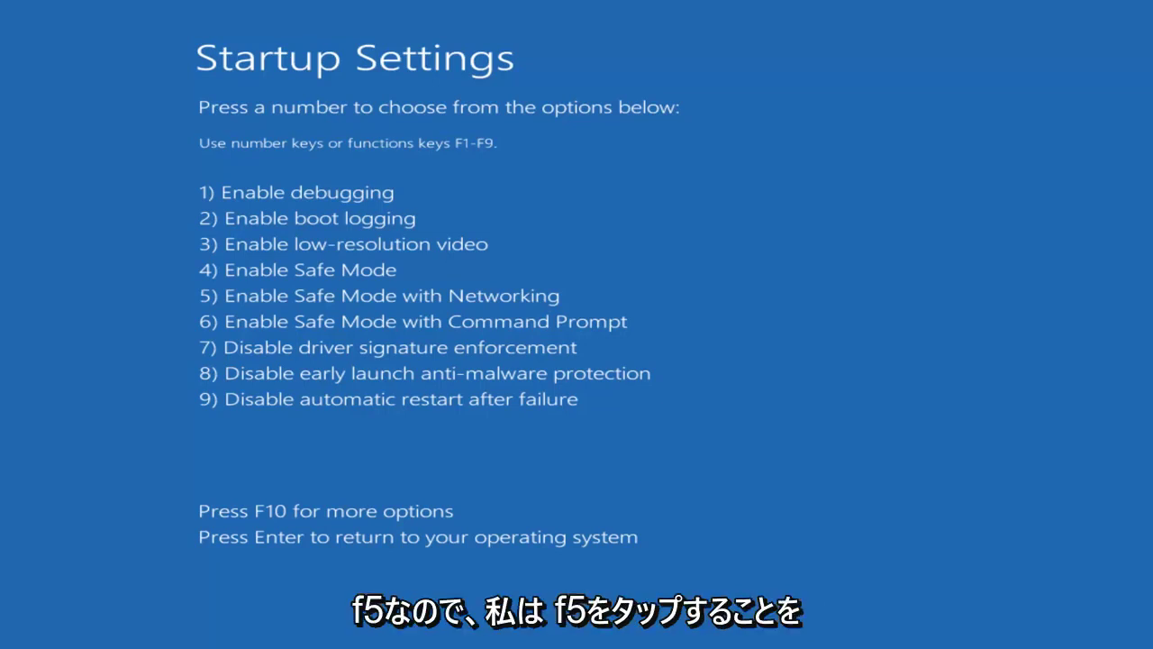
pyautogui.press('F5')
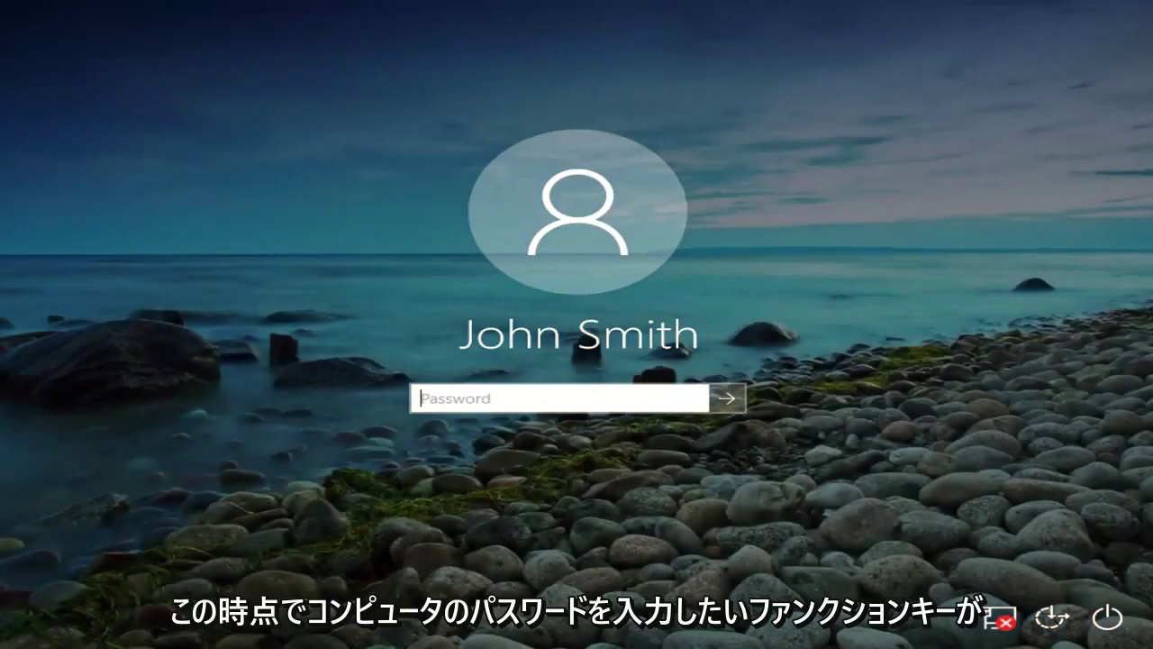
# Enter the account password, correcting a typo, to sign in to Safe Mode
pyautogui.press('BackSpace')
pyautogui.press('BackSpace')
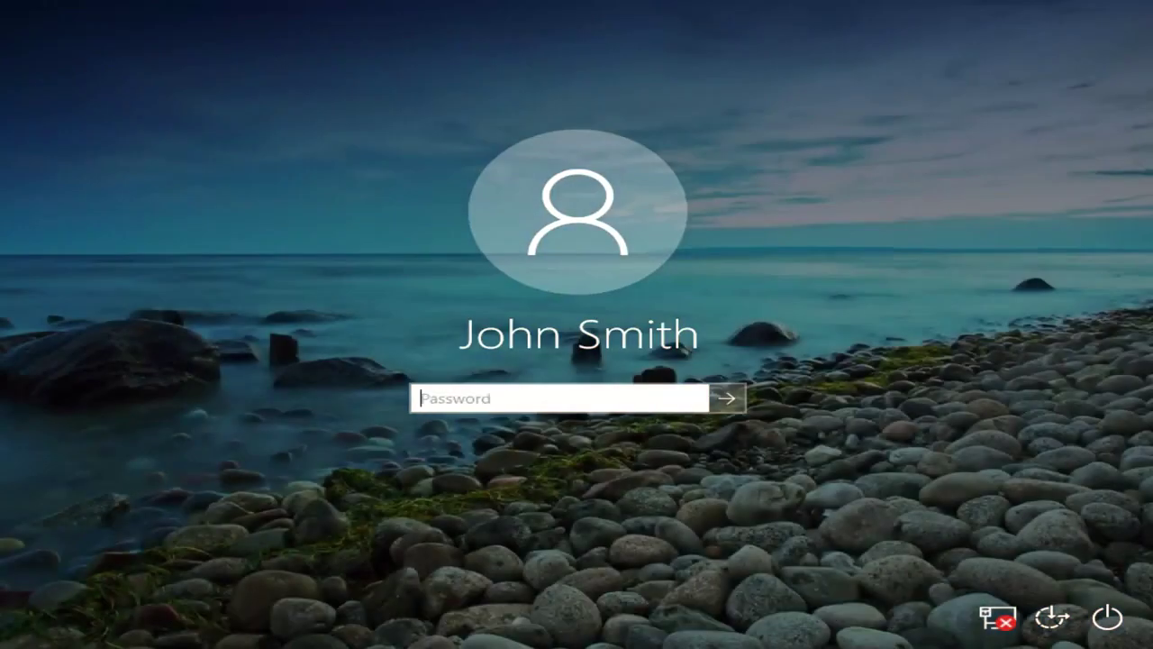
pyautogui.press('Return')
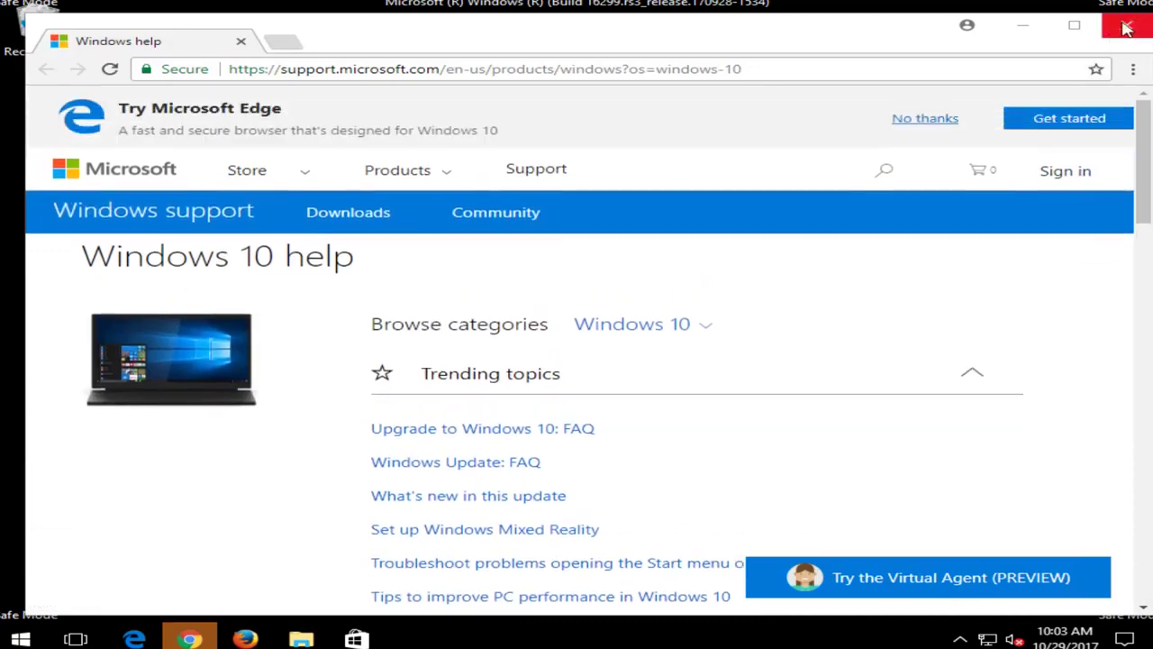
# Close the Chrome window showing Microsoft's Windows 10 help page
pyautogui.click(1126, 25)
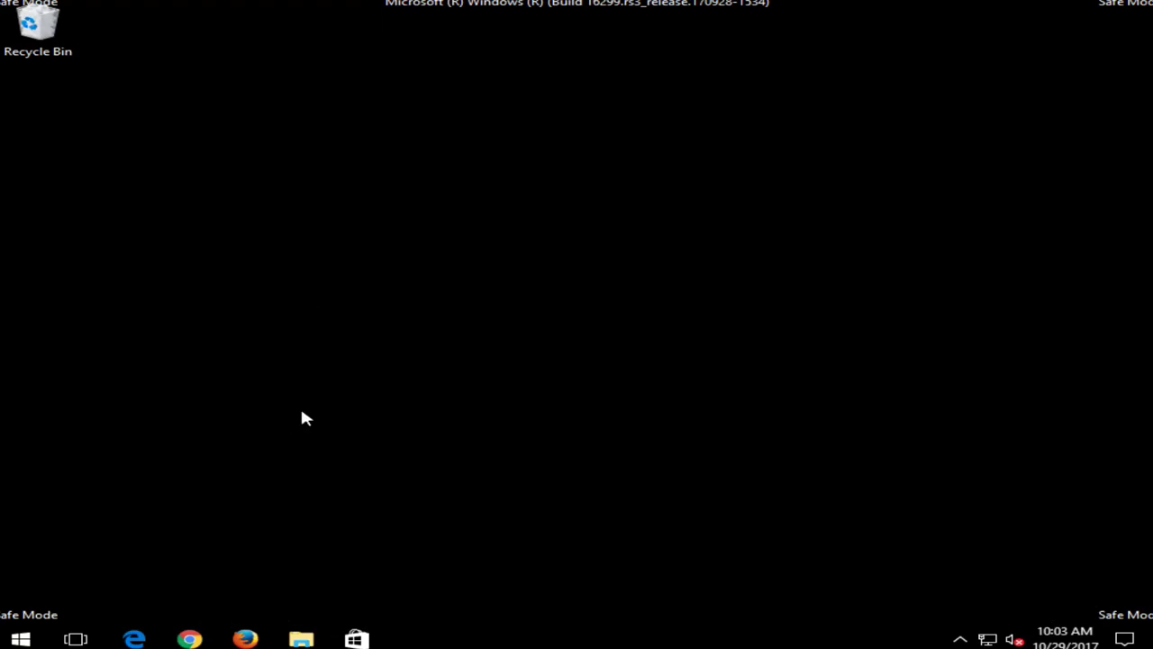
# Uncheck Safe boot in System Configuration's Boot tab, apply, and exit without restarting
pyautogui.click(21, 639)
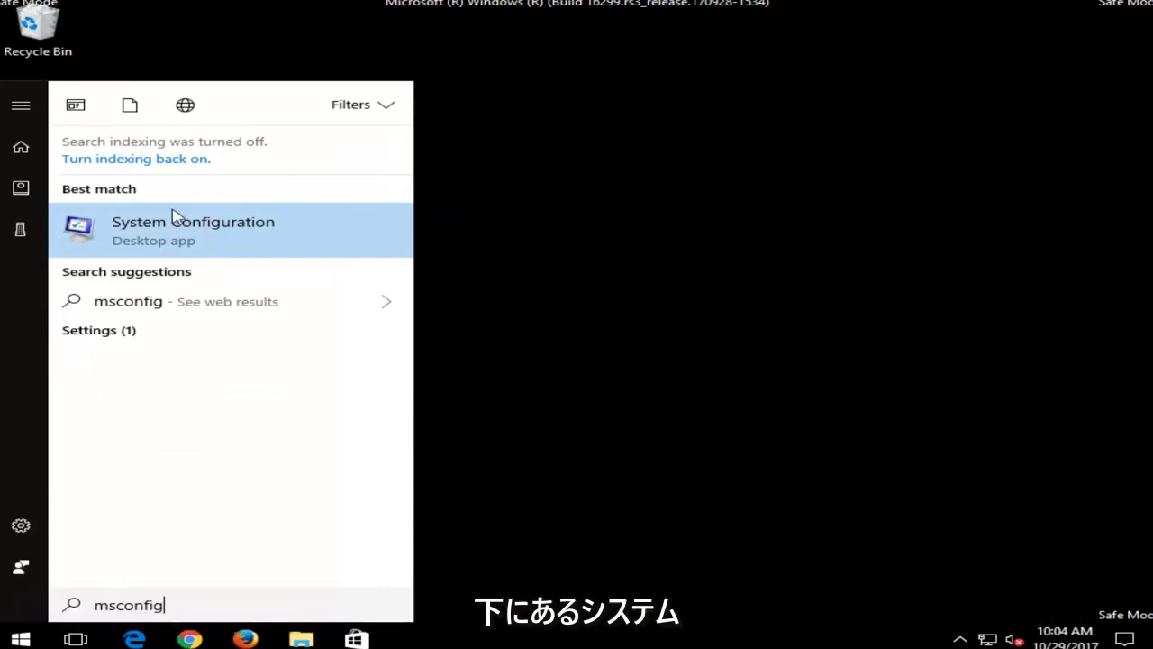
pyautogui.click(147, 229)
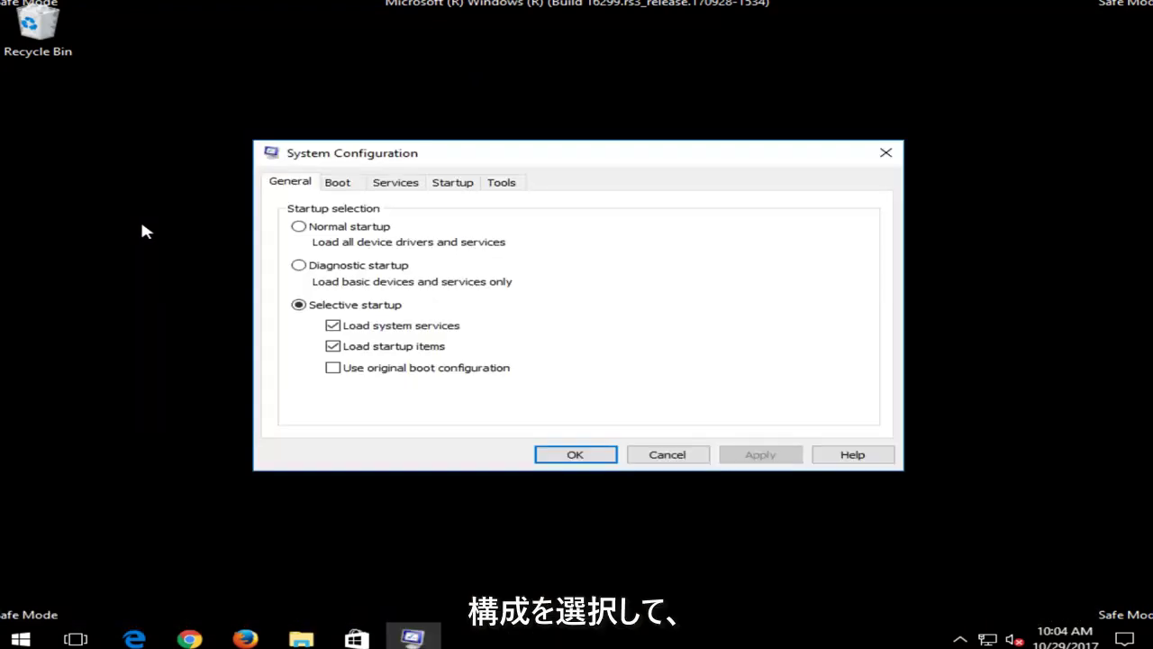
pyautogui.click(337, 184)
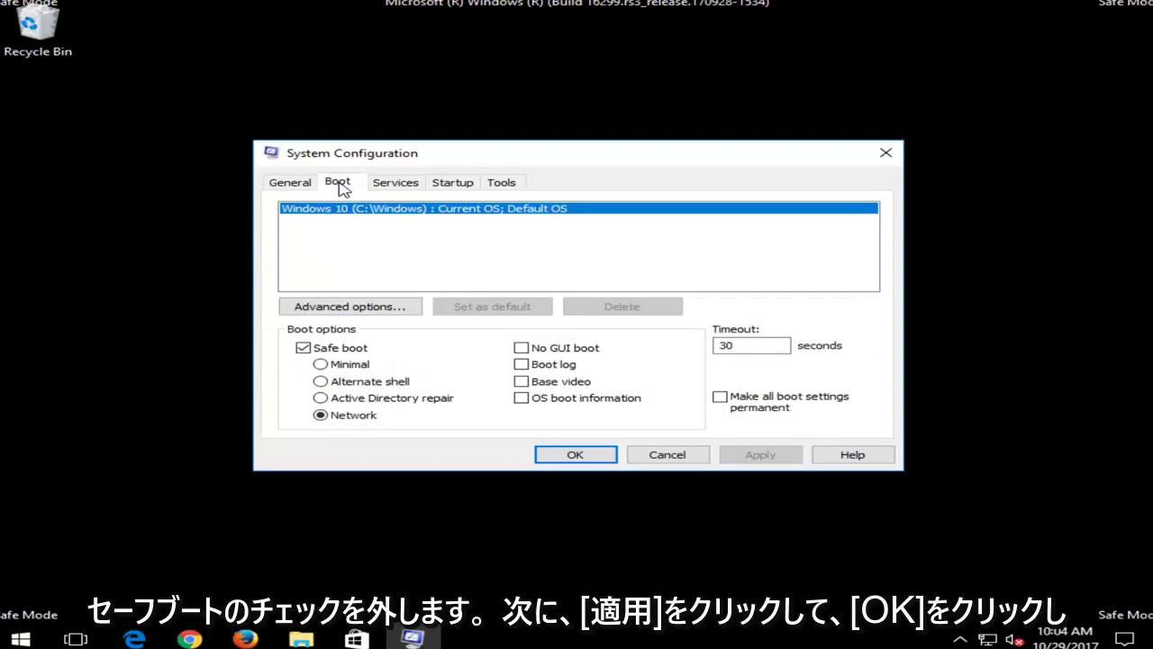
pyautogui.click(305, 348)
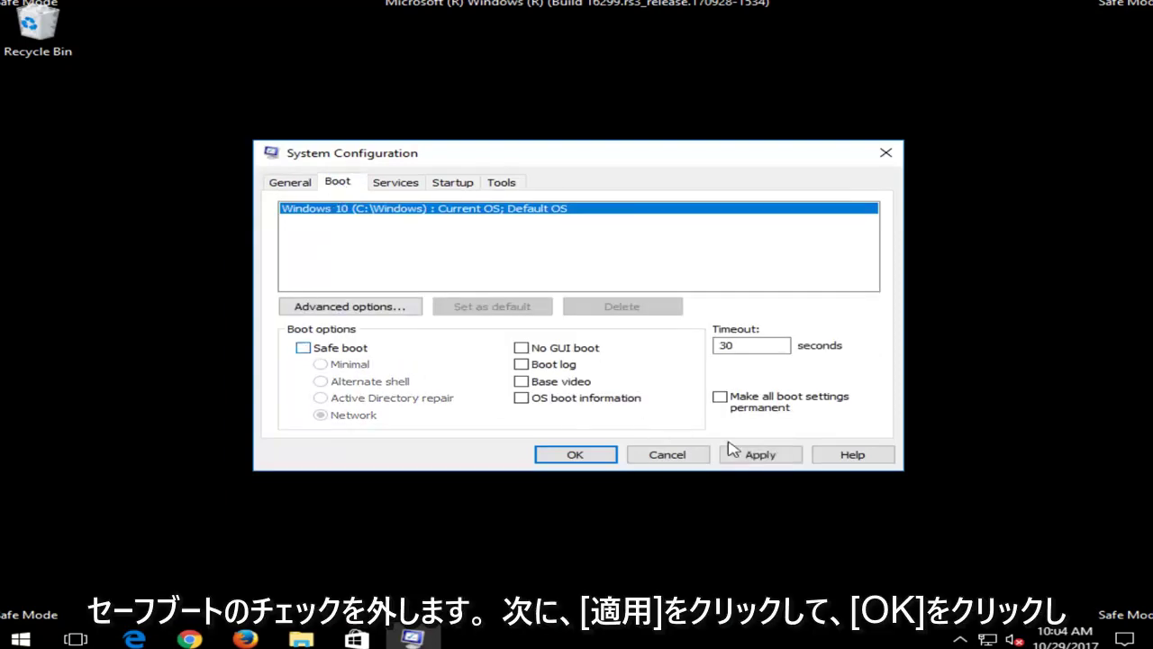
pyautogui.click(771, 457)
pyautogui.click(600, 454)
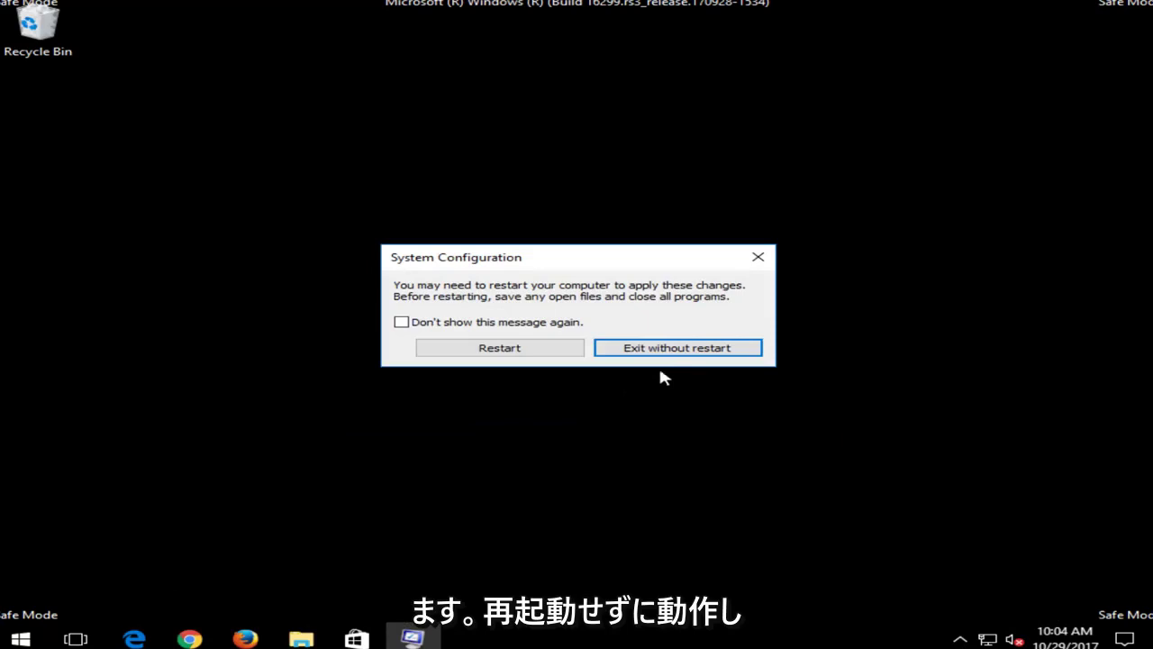
pyautogui.click(678, 348)
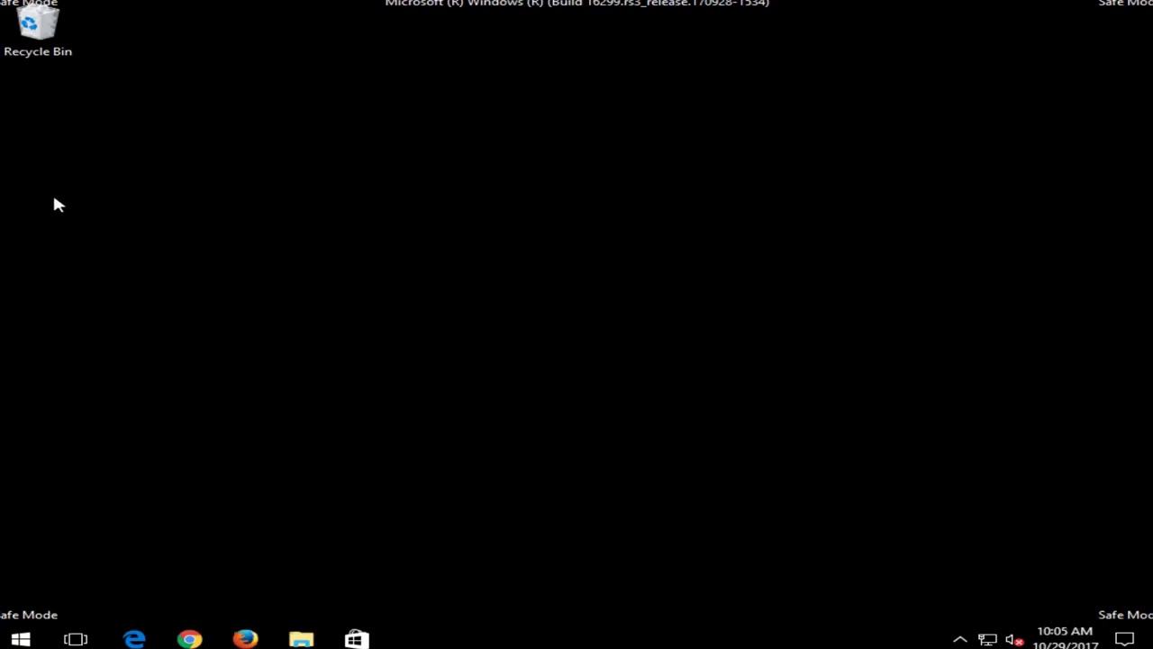
# Search 'programs and f' and open the Add or remove programs settings page
pyautogui.click(27, 636)
pyautogui.write('propgr')
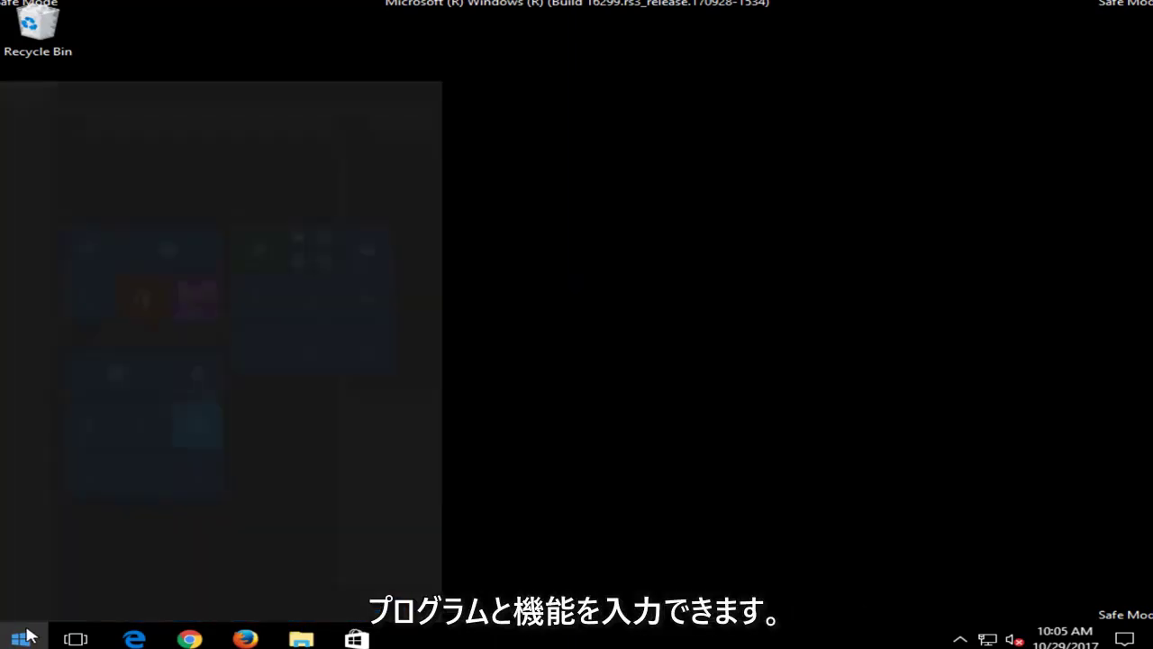
pyautogui.press('BackSpace')
pyautogui.press('BackSpace')
pyautogui.press('BackSpace')
pyautogui.write('gra')
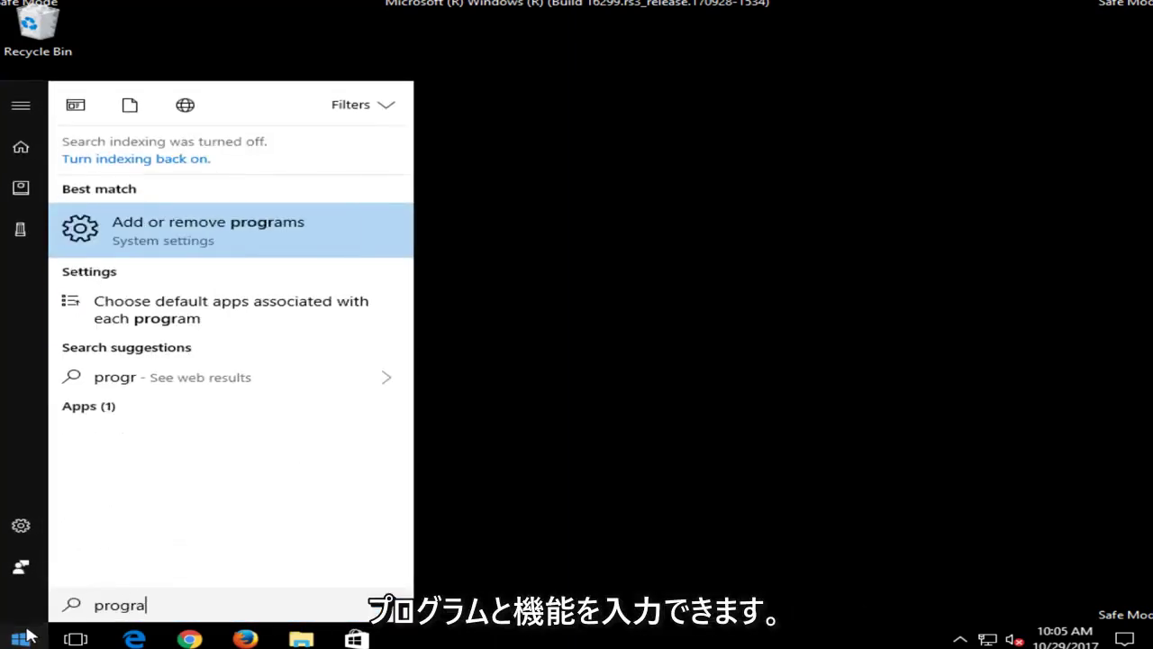
pyautogui.write('ms and e')
pyautogui.press('BackSpace')
pyautogui.write('f')
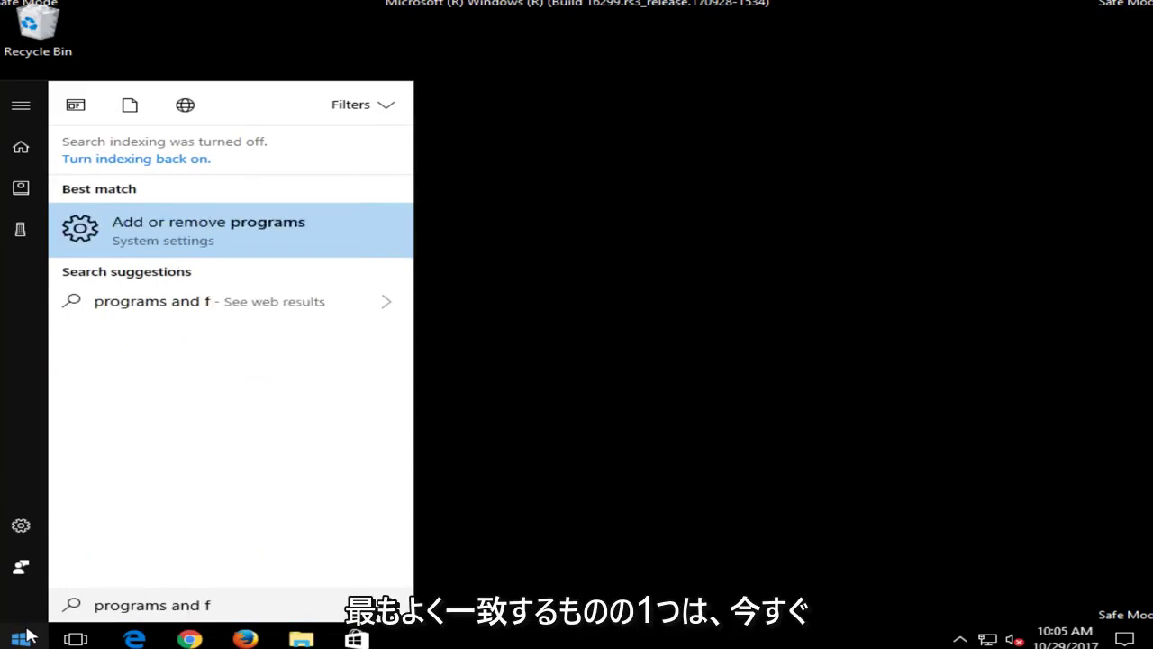
pyautogui.click(184, 227)
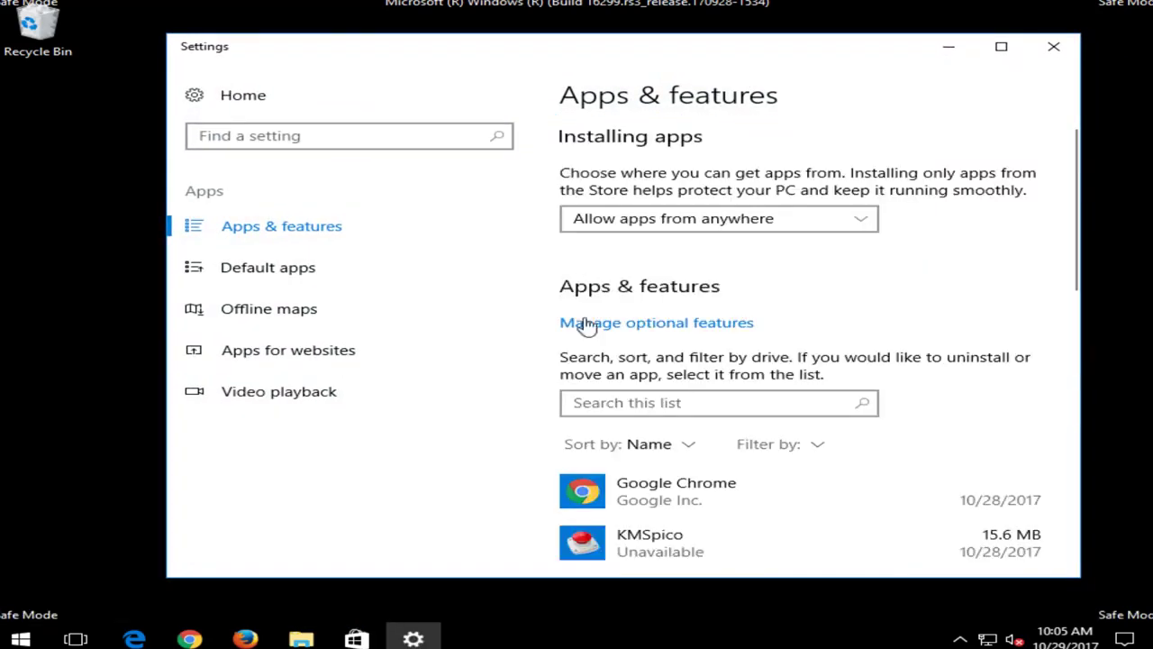
# Find VMware Tools in the Apps & features list and expand its entry
pyautogui.scroll(-2, 695, 396)
pyautogui.scroll(-10, 689, 396)
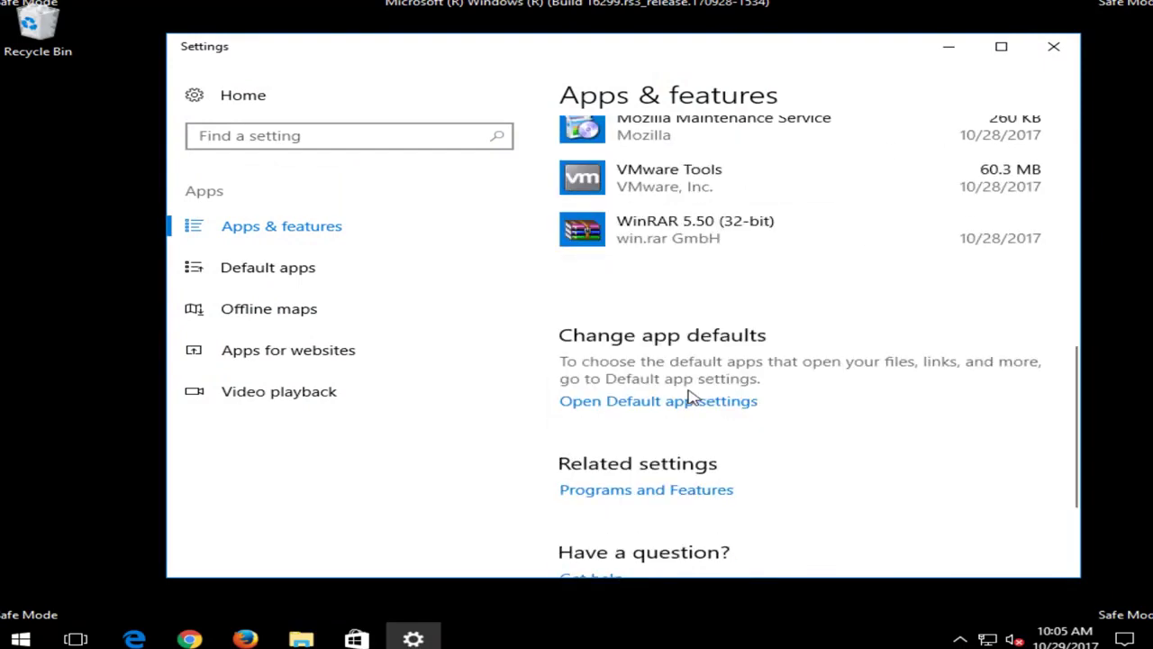
pyautogui.scroll(-1, 653, 221)
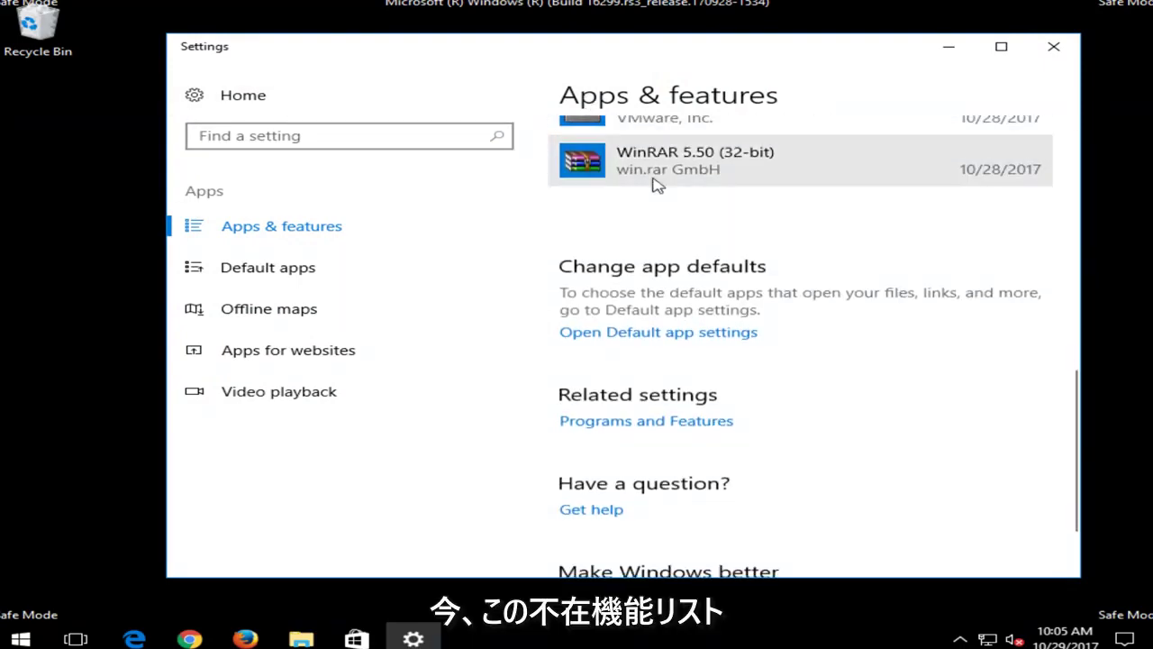
pyautogui.scroll(1, 654, 212)
pyautogui.click(667, 187)
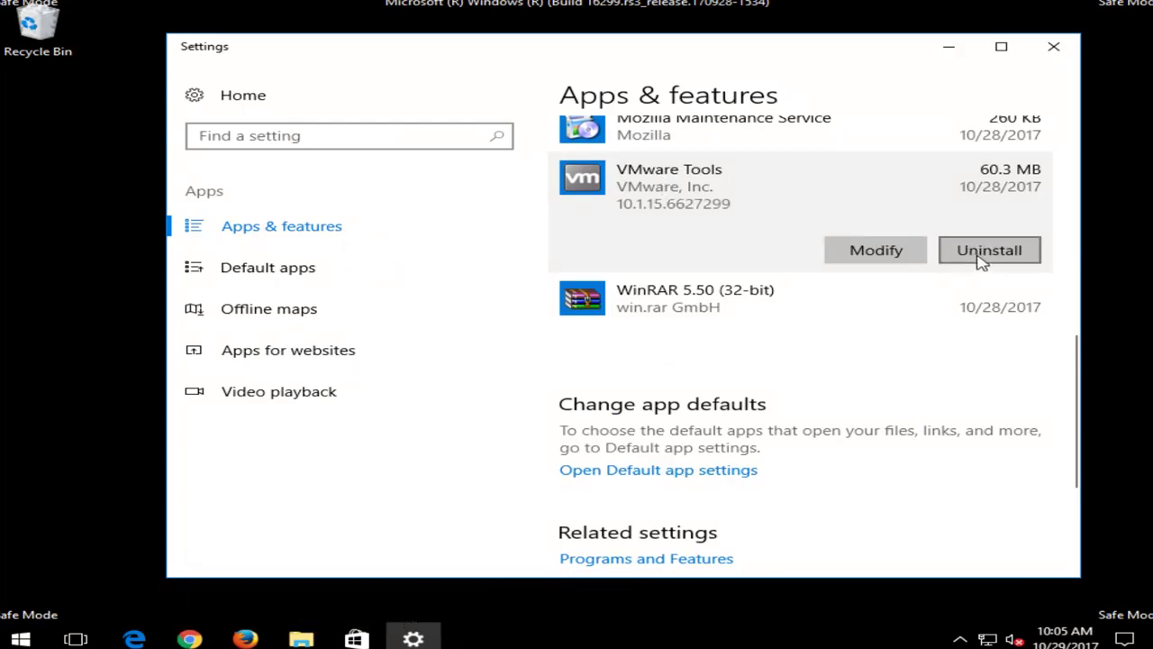
# Open the Recovery control panel and dismiss System Restore, since protection is off
pyautogui.click(1070, 53)
pyautogui.click(22, 635)
pyautogui.write('reco')
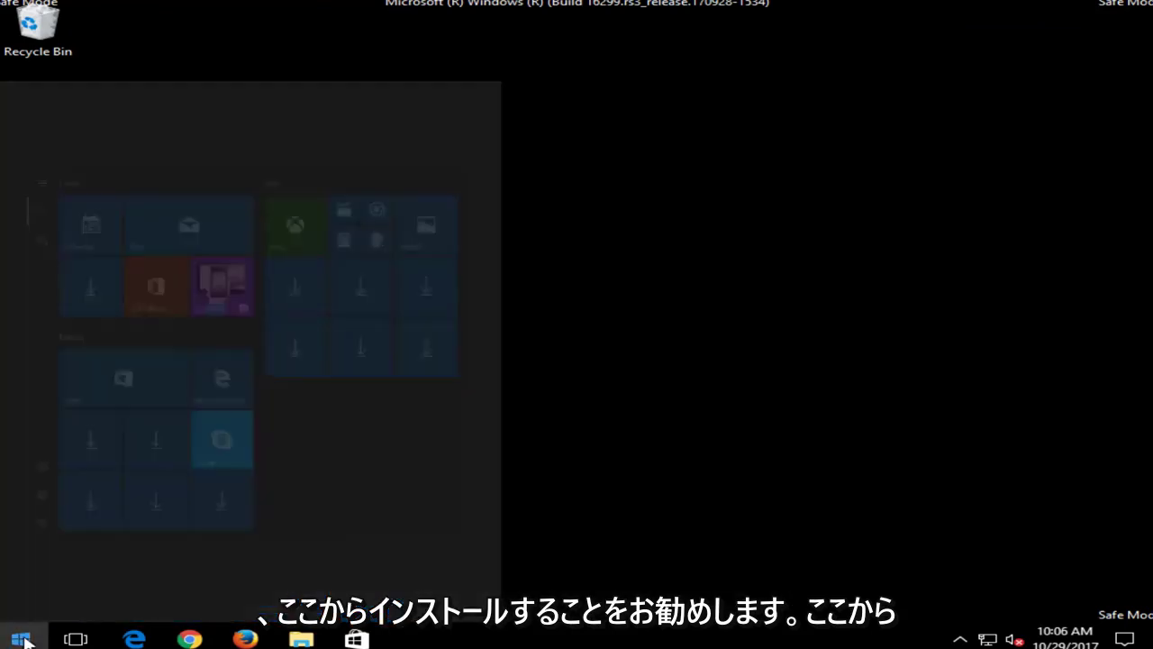
pyautogui.write('very')
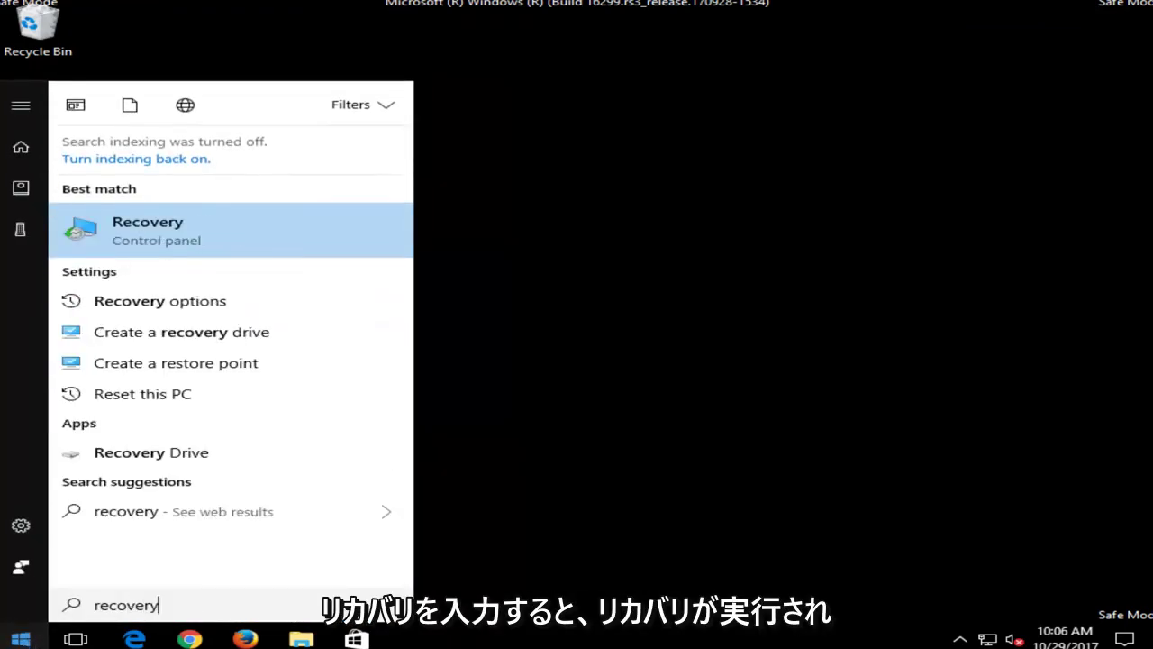
pyautogui.click(127, 233)
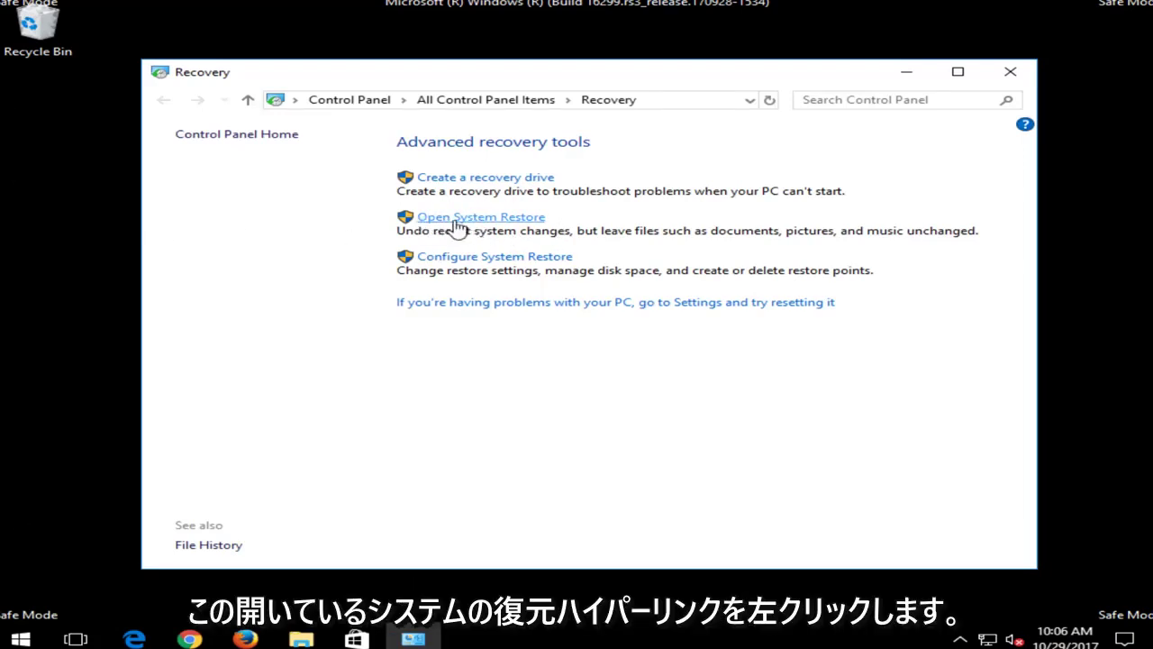
pyautogui.click(457, 222)
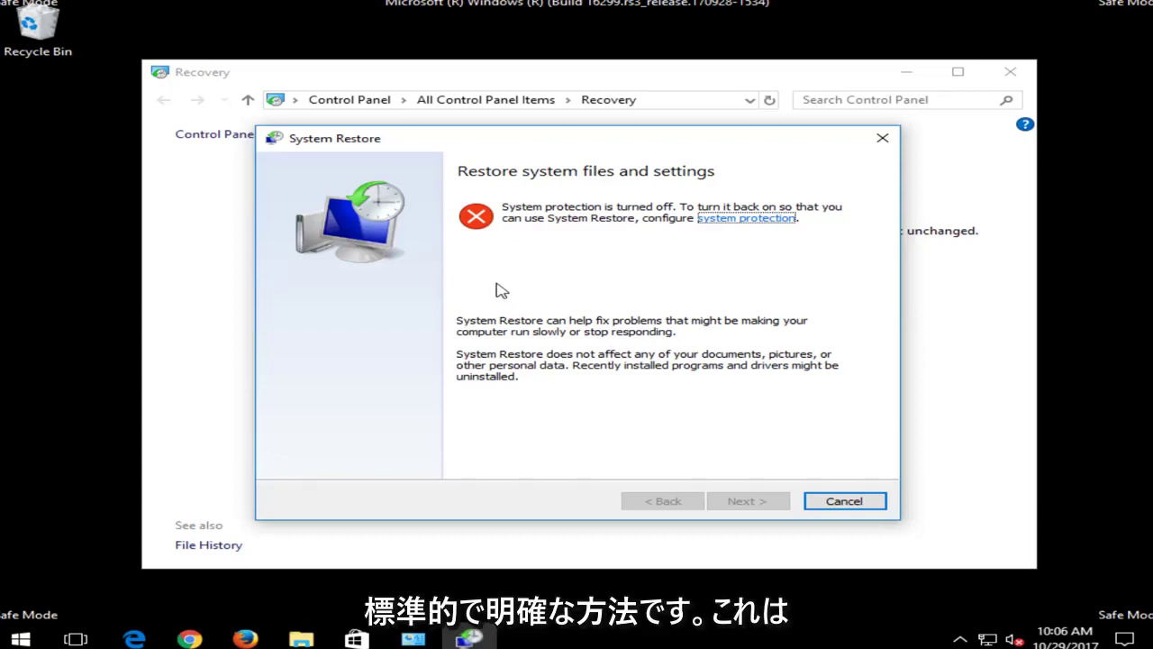
pyautogui.click(834, 501)
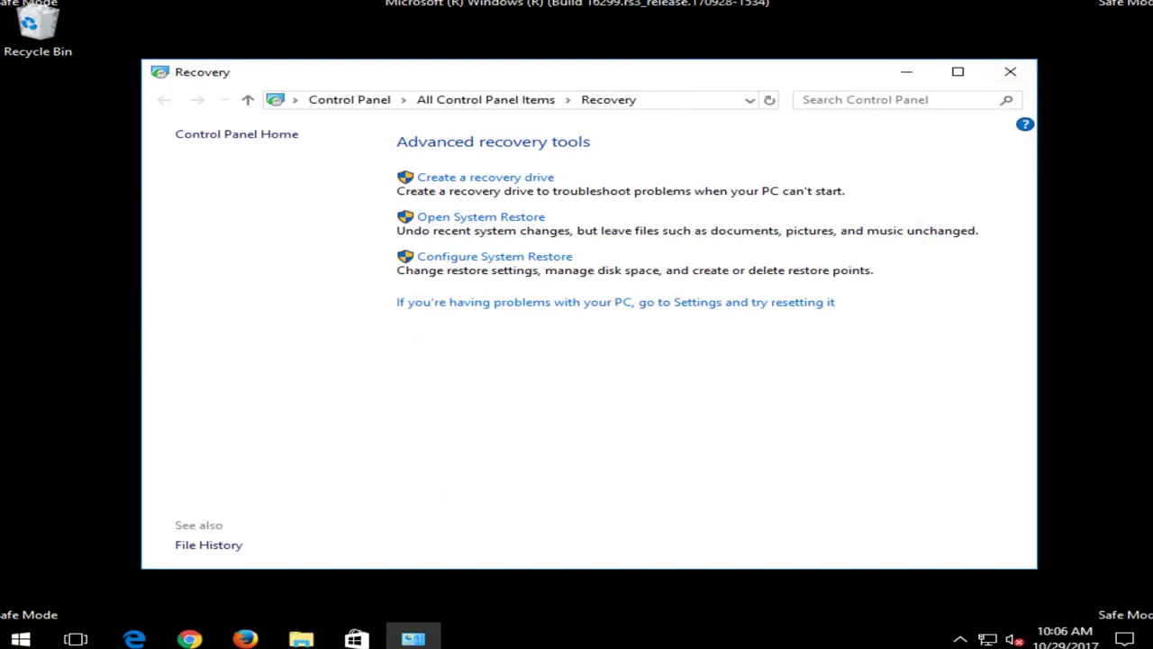
pyautogui.click(1010, 71)
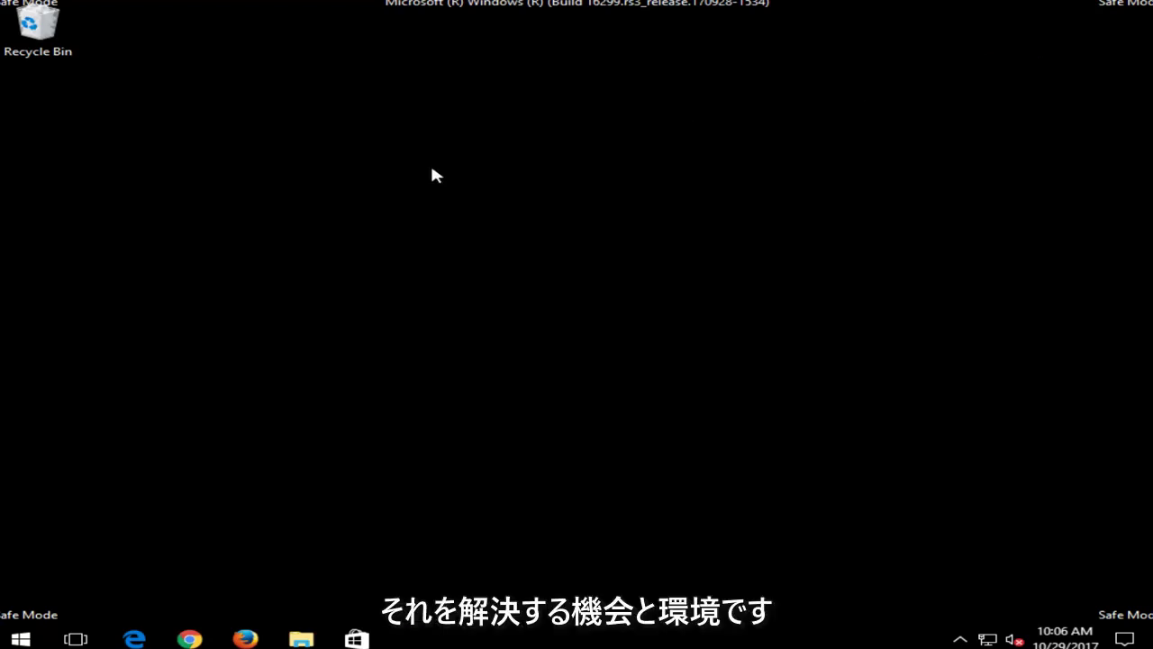